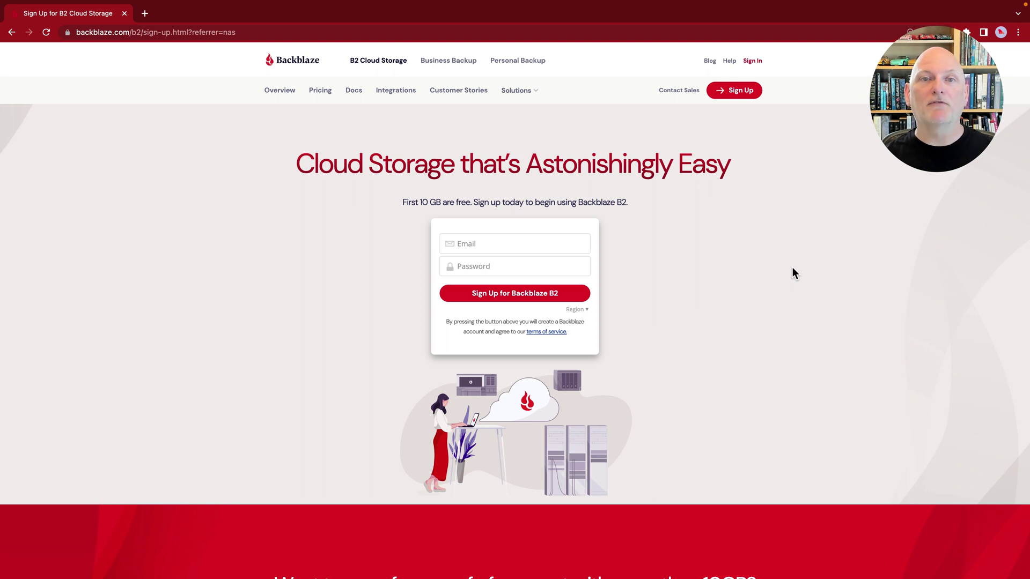
Step: Sign up for a Backblaze B2 Cloud Storage account with an e-mail address and password
text(demo@example.com)
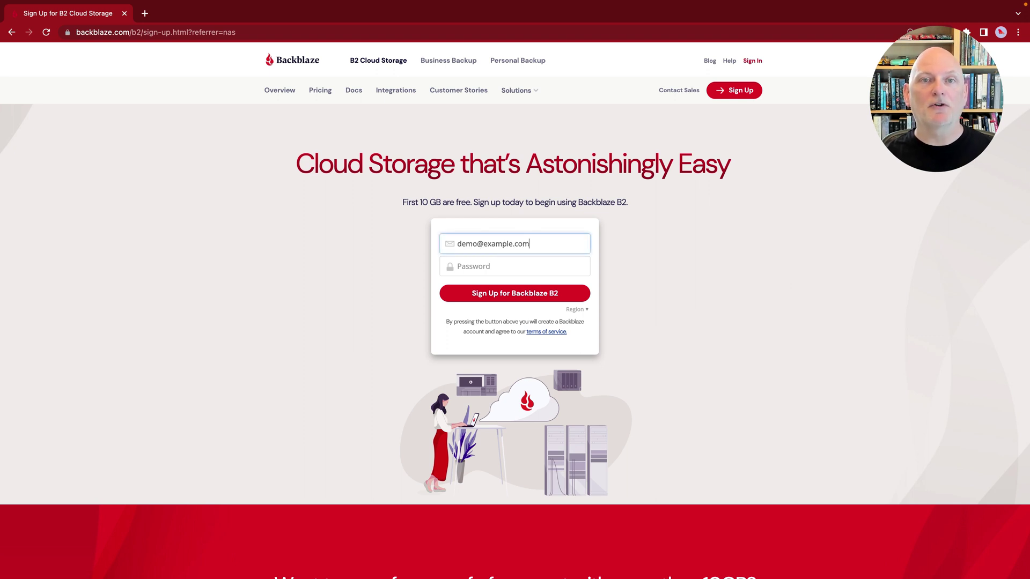
key(Tab)
text(•••••••••)
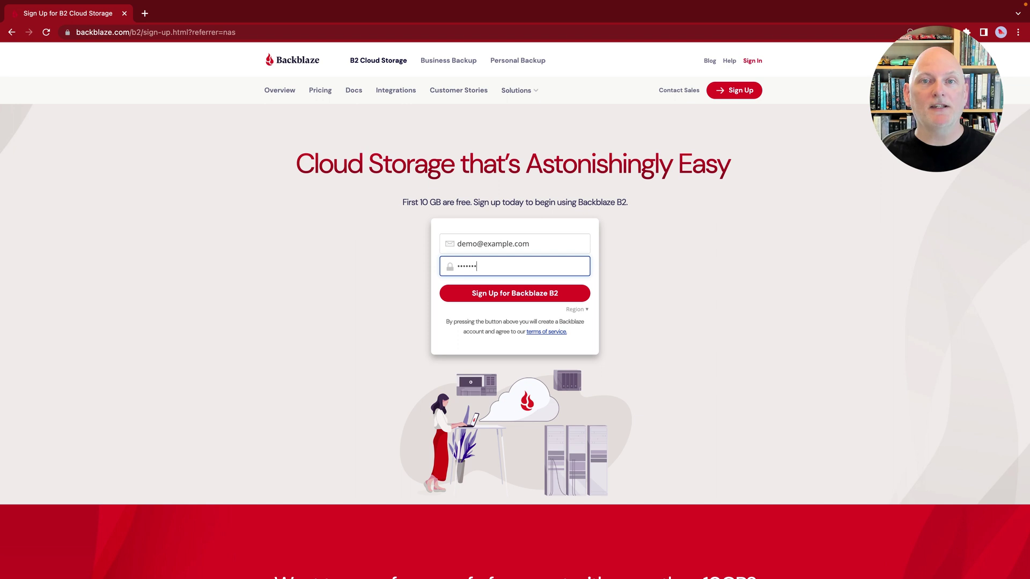
click(570, 299)
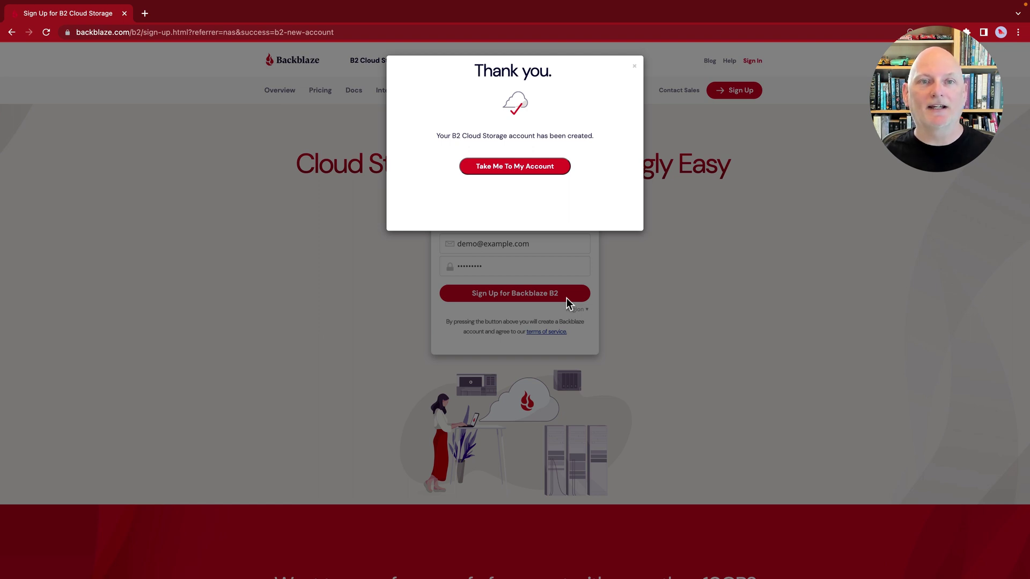
Step: Create the private bucket demo-synology-123 and select its endpoint s3.us-west-004.backblazeb2.com
click(524, 175)
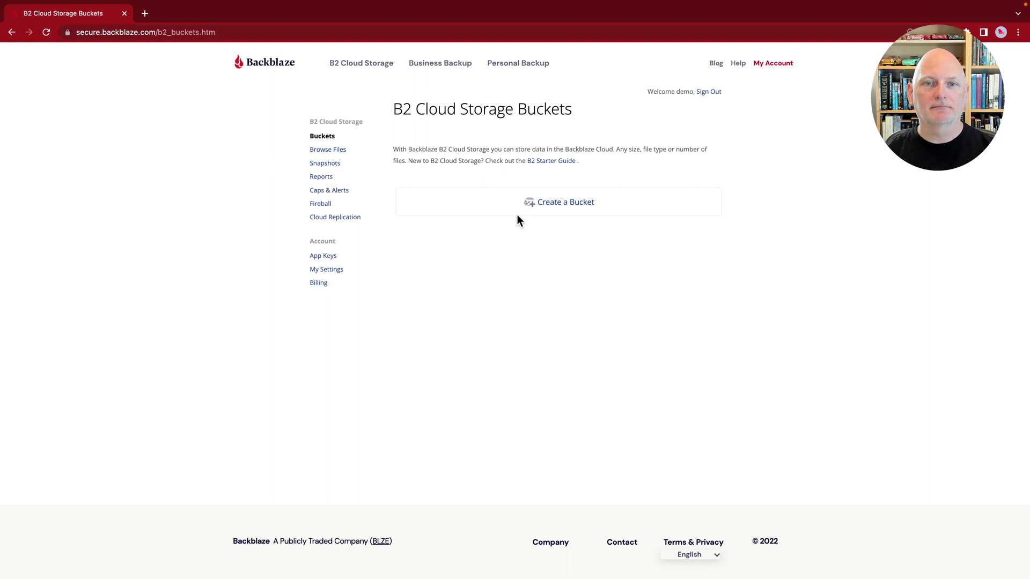
click(563, 207)
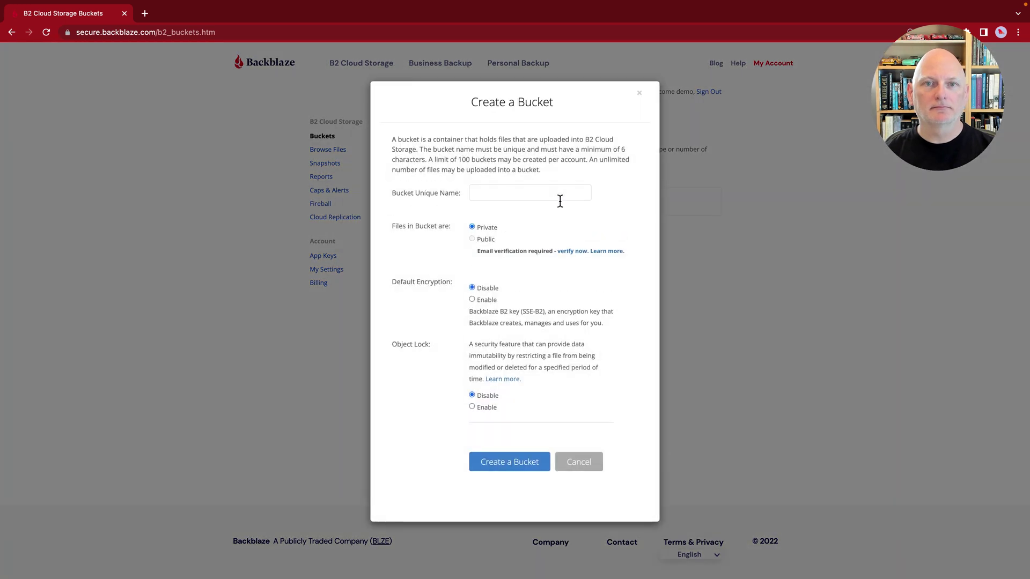
click(560, 199)
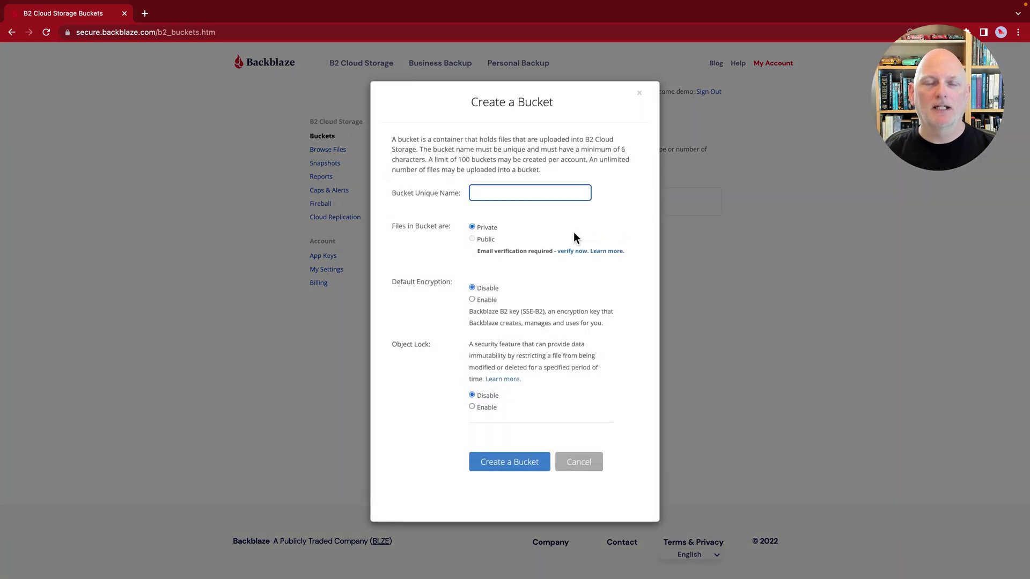
text(demo-)
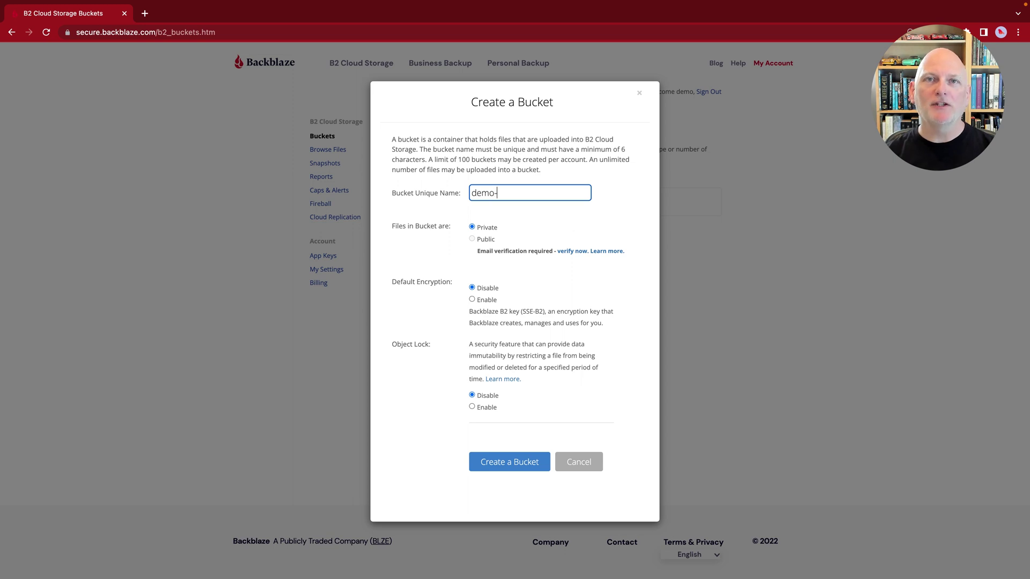
text(synology)
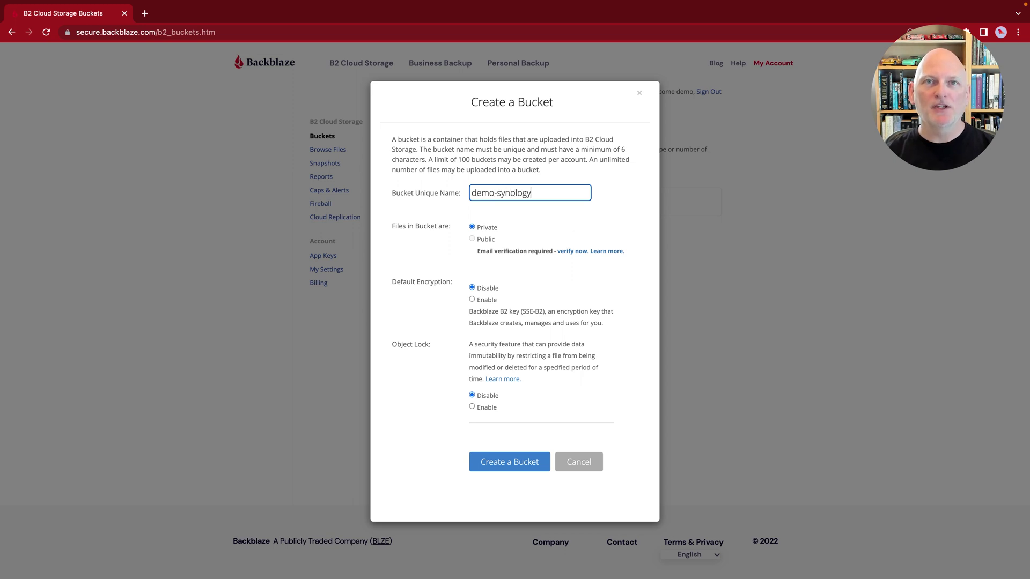
text(-123)
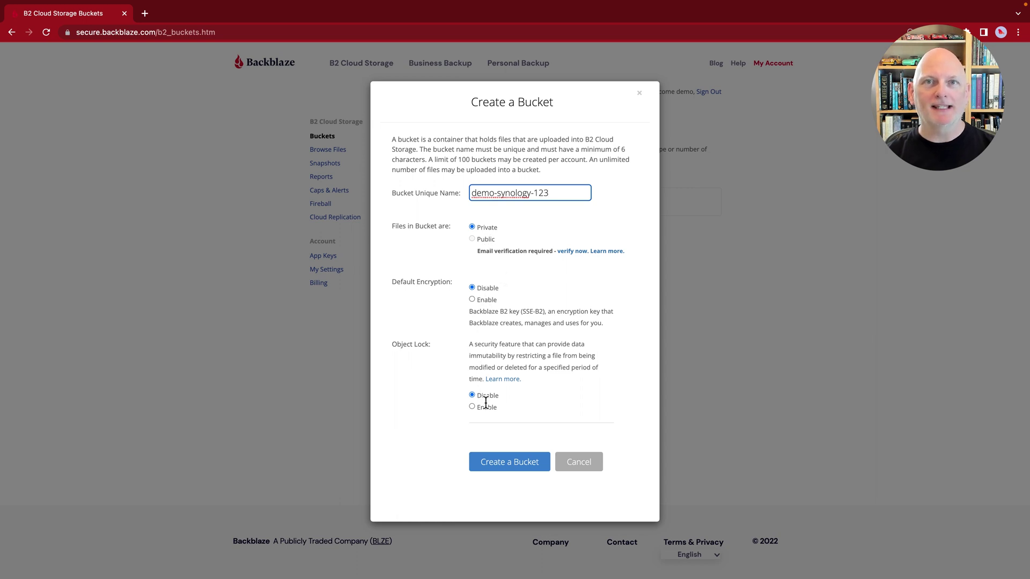
click(506, 462)
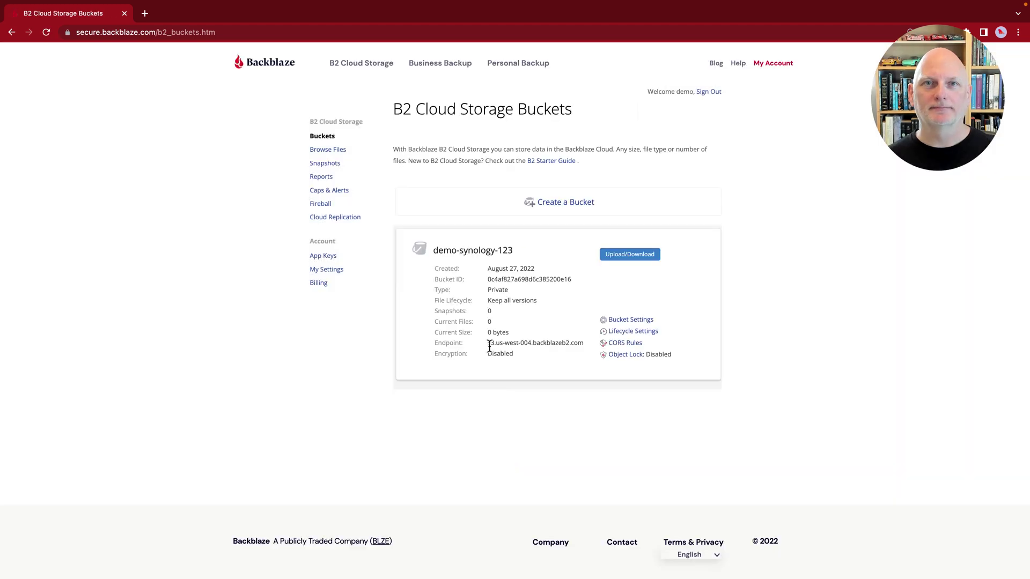
drag(487, 347, 586, 348)
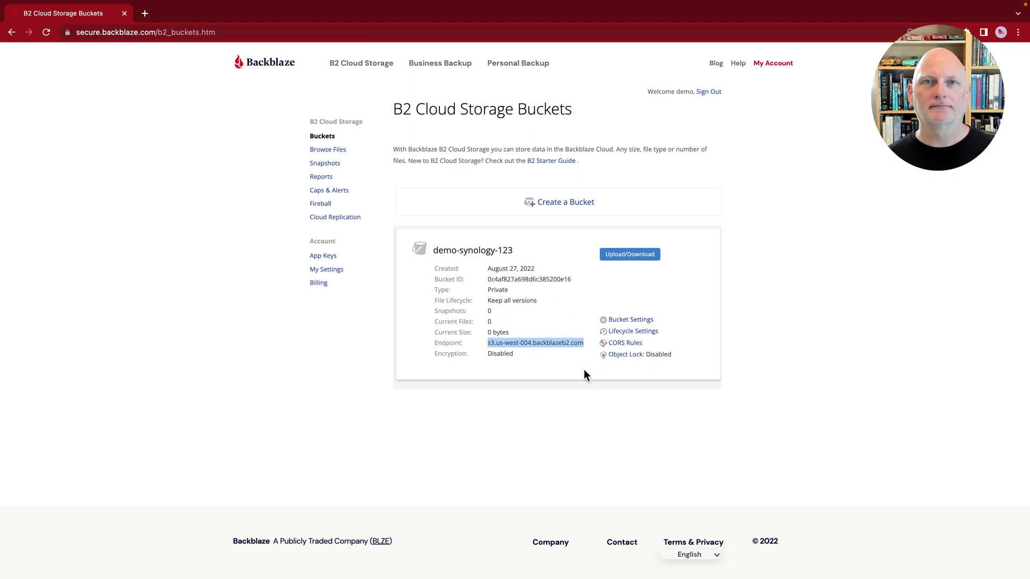
Step: Add application key demo-synology-123, limited to bucket demo-synology-123 and allowed to list all bucket names
click(320, 256)
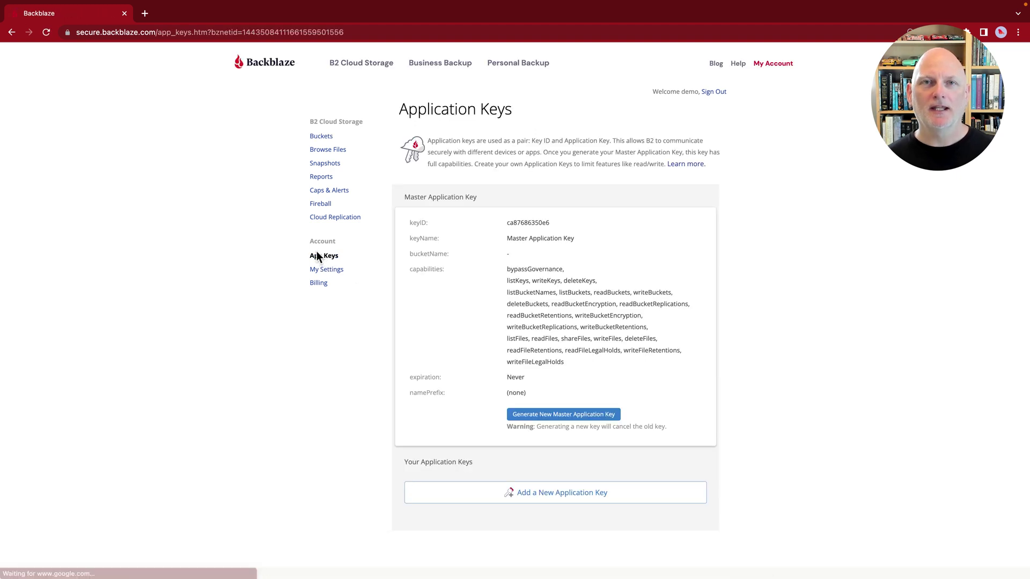
click(563, 498)
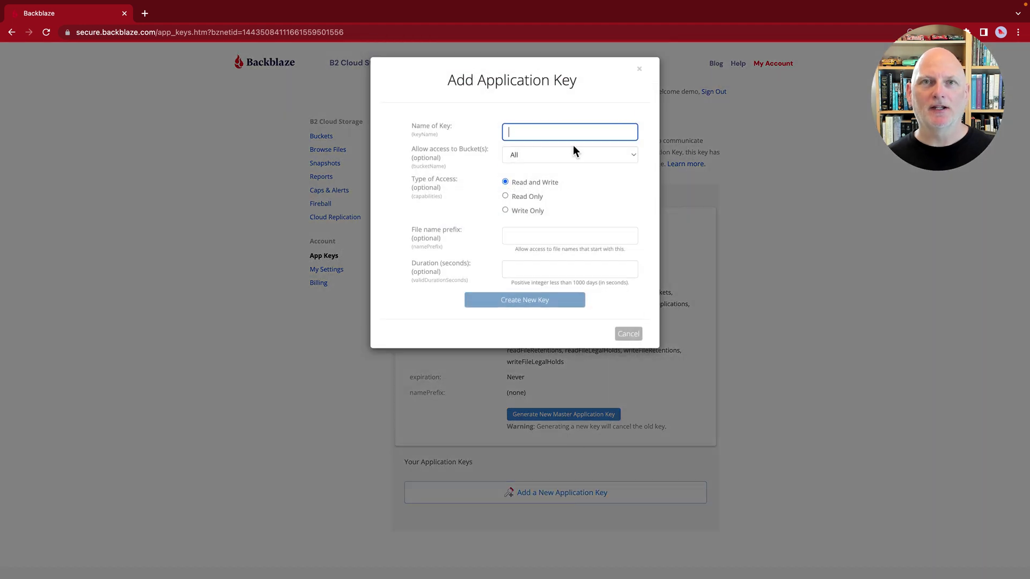
text(demo)
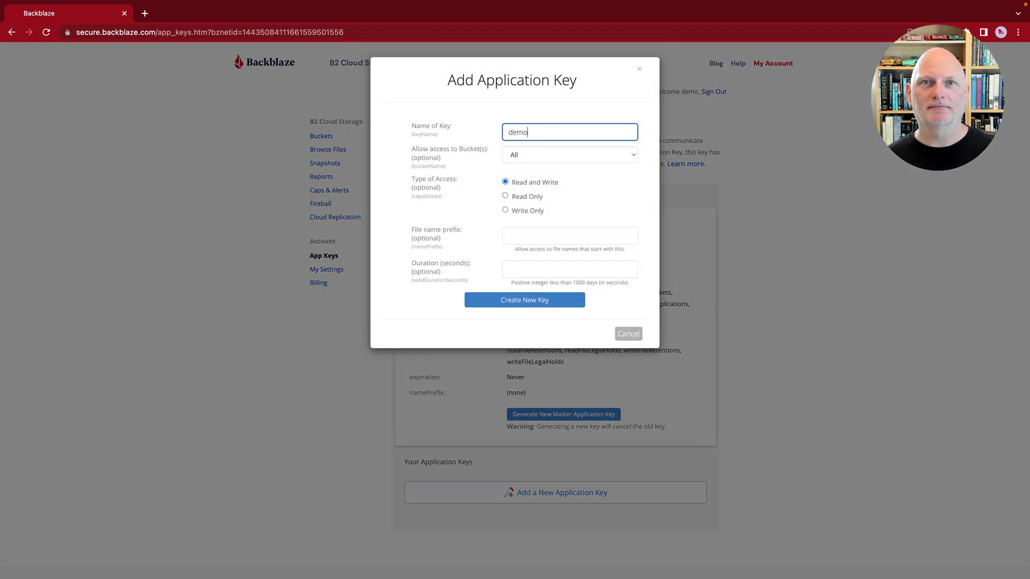
text(-synology)
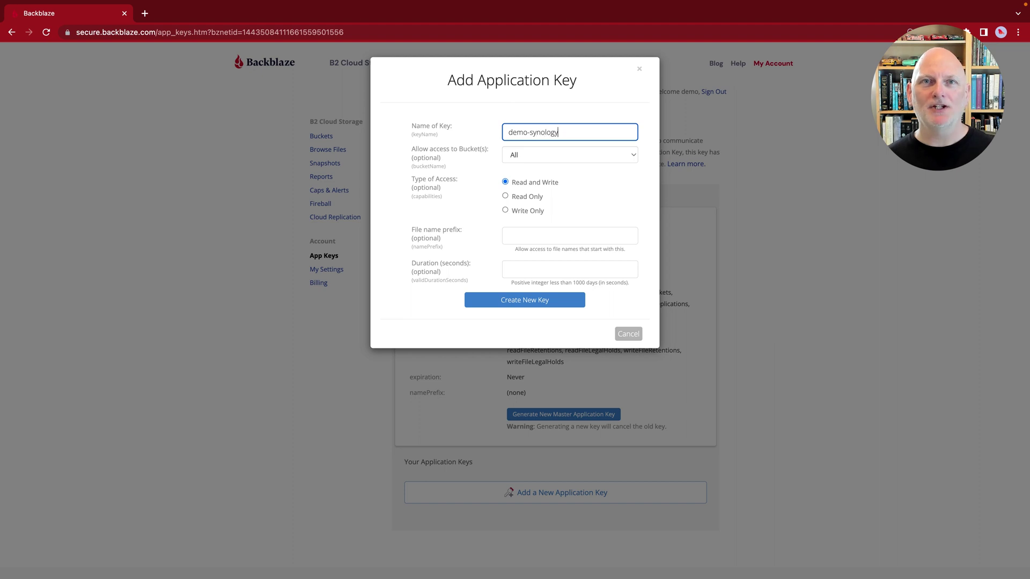
text(-123)
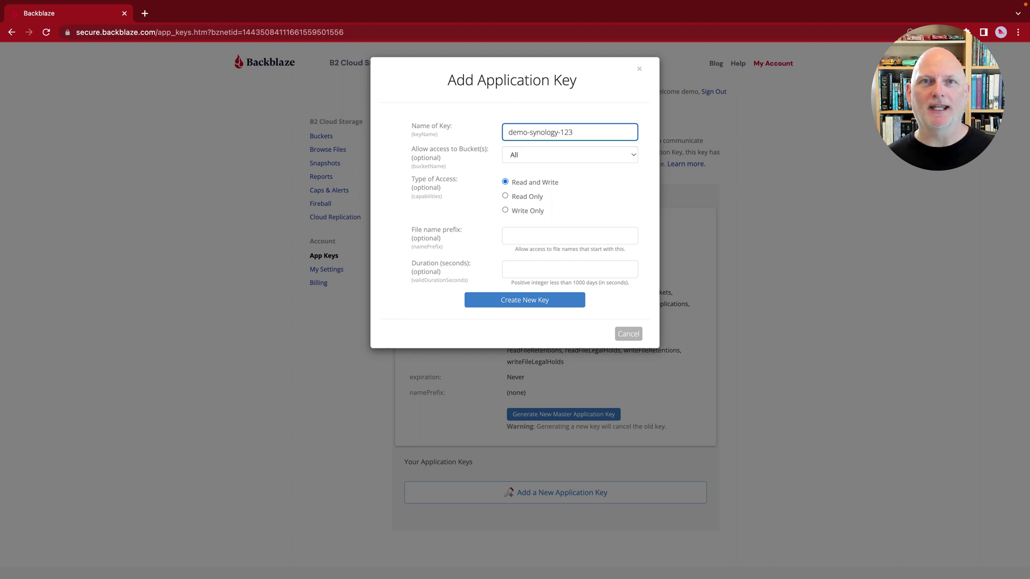
click(526, 153)
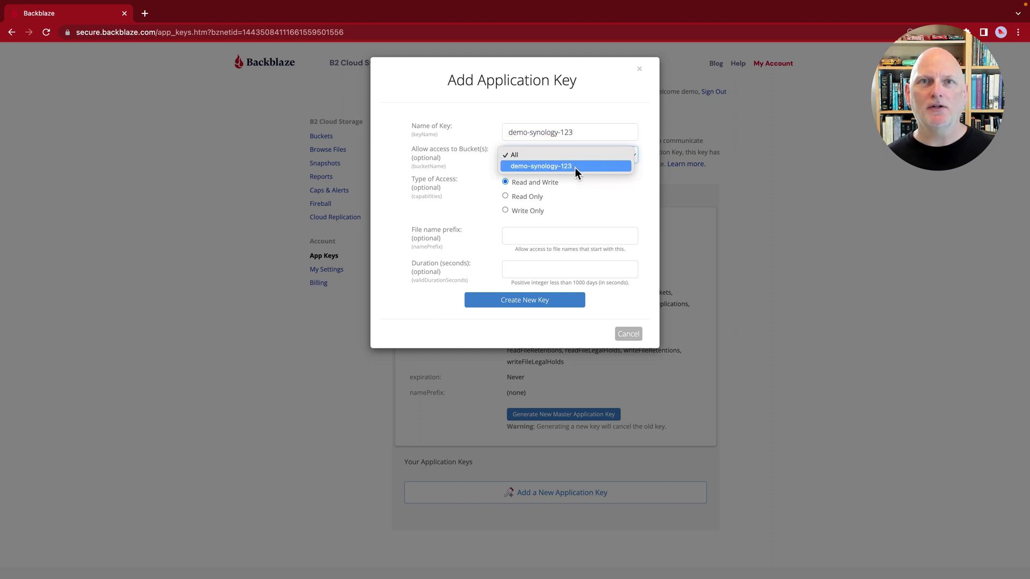
click(575, 168)
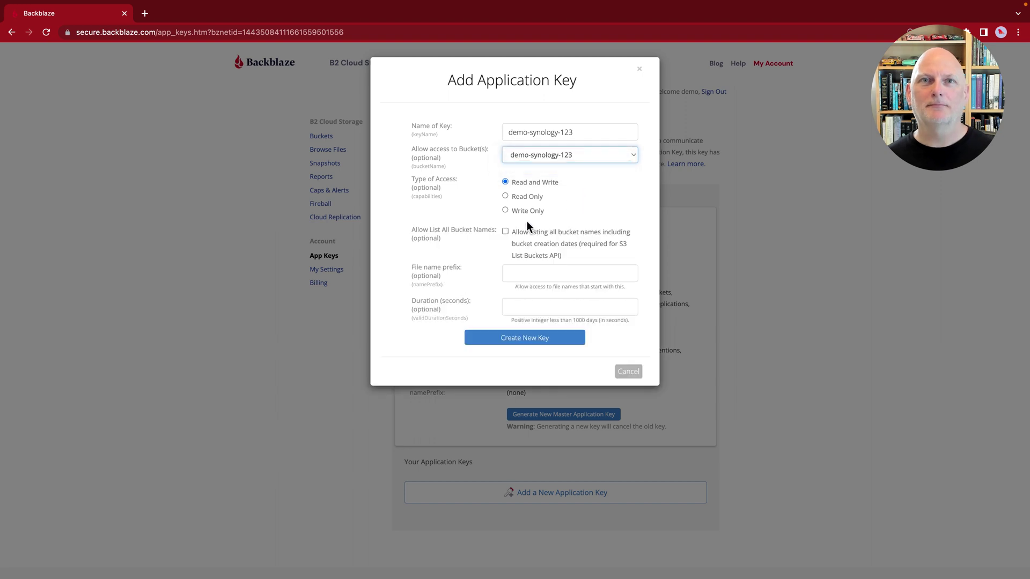
click(512, 234)
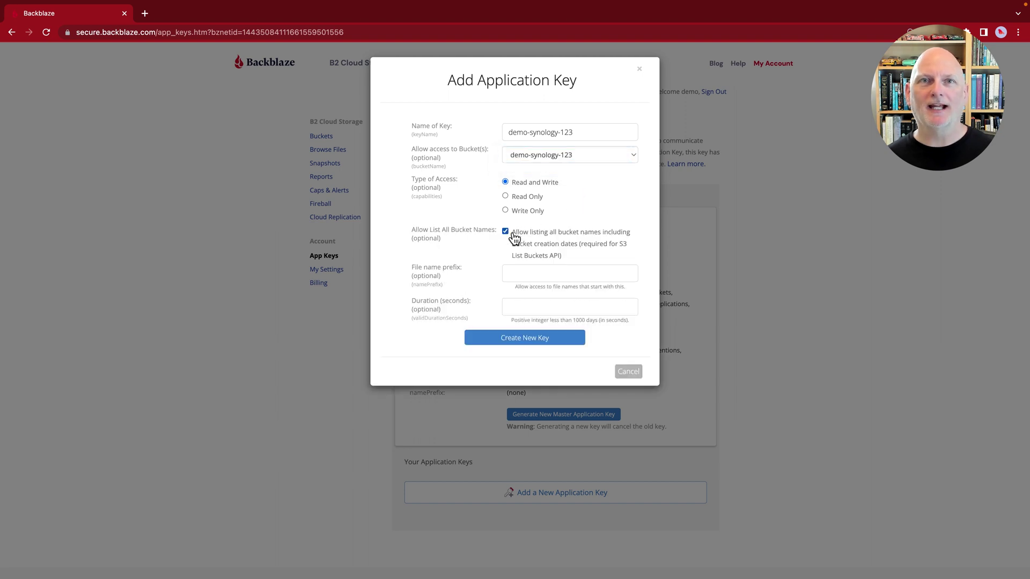
click(526, 343)
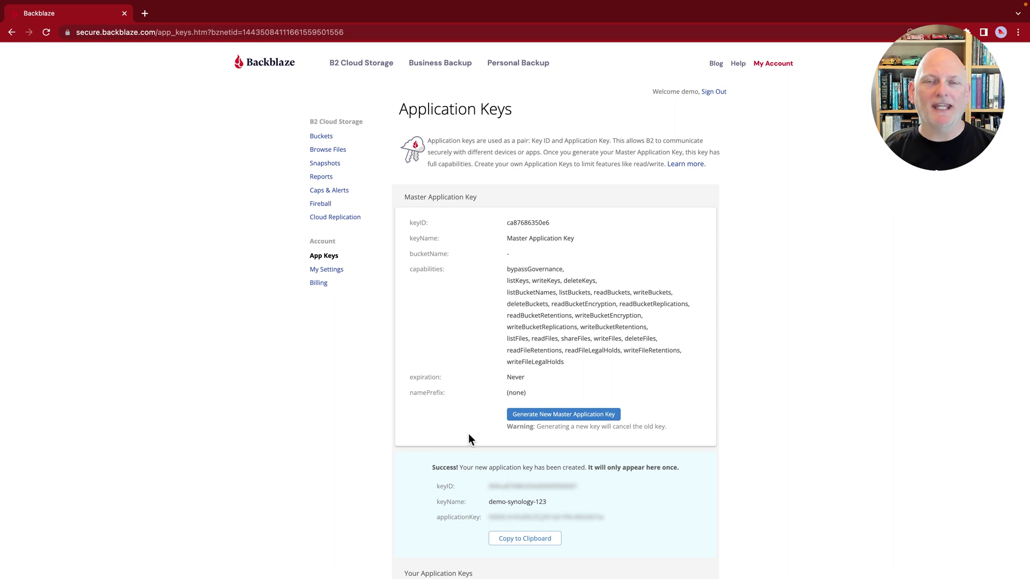
Step: Copy the new key's keyID and applicationKey from the Success panel
scroll(469, 434, down, 3)
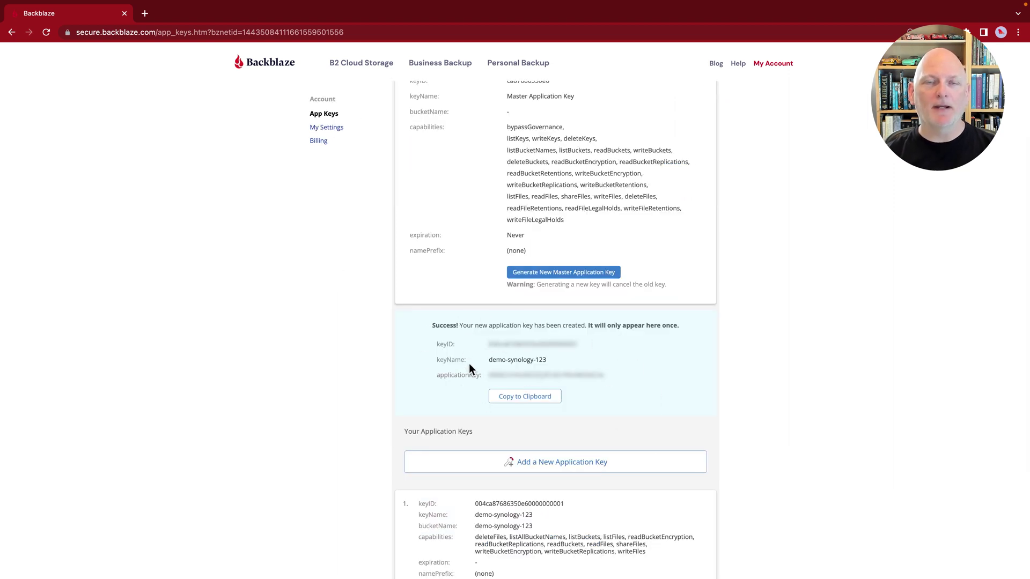
double_click(494, 344)
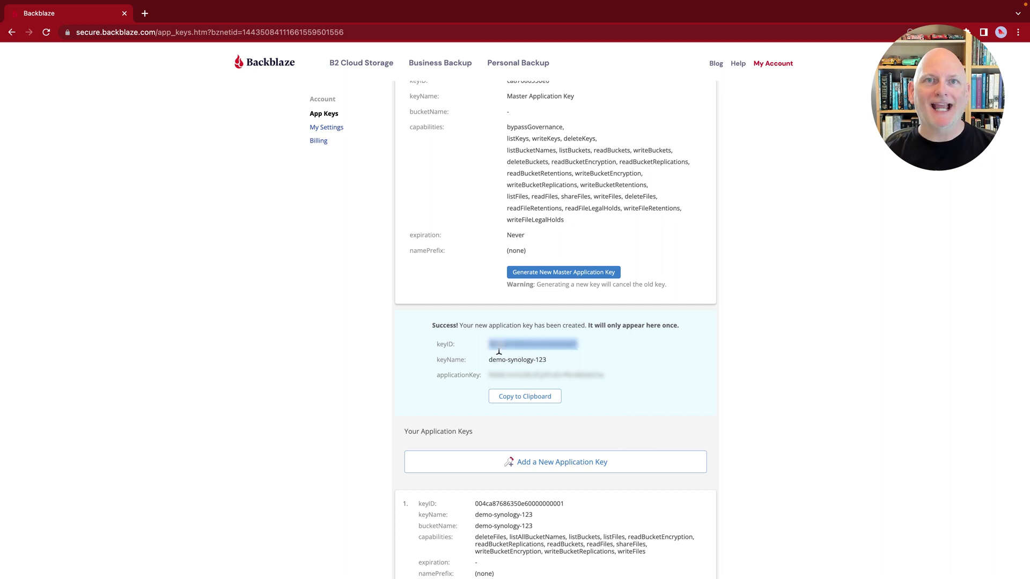
drag(492, 377, 614, 385)
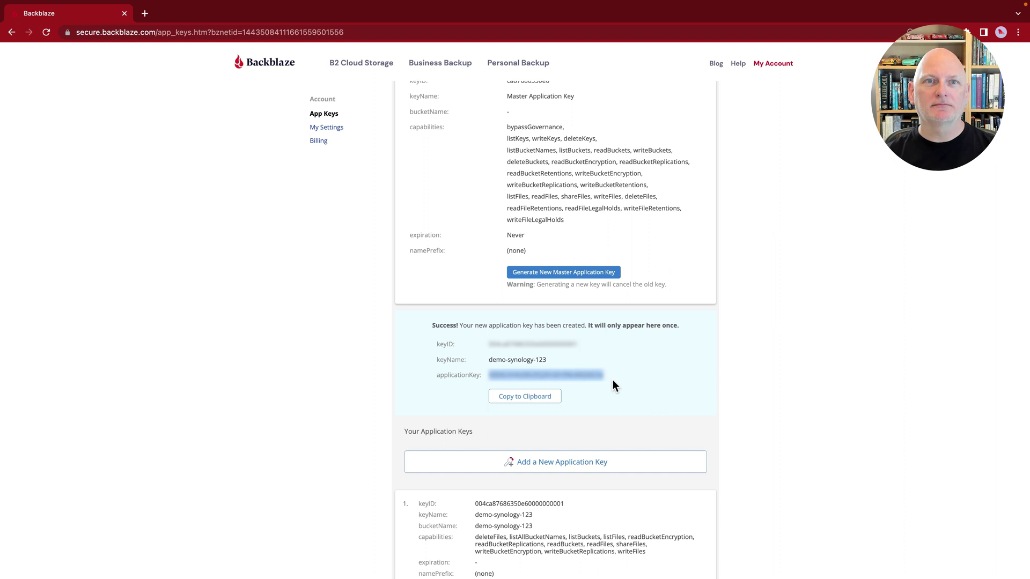
click(613, 380)
scroll(472, 439, up, 3)
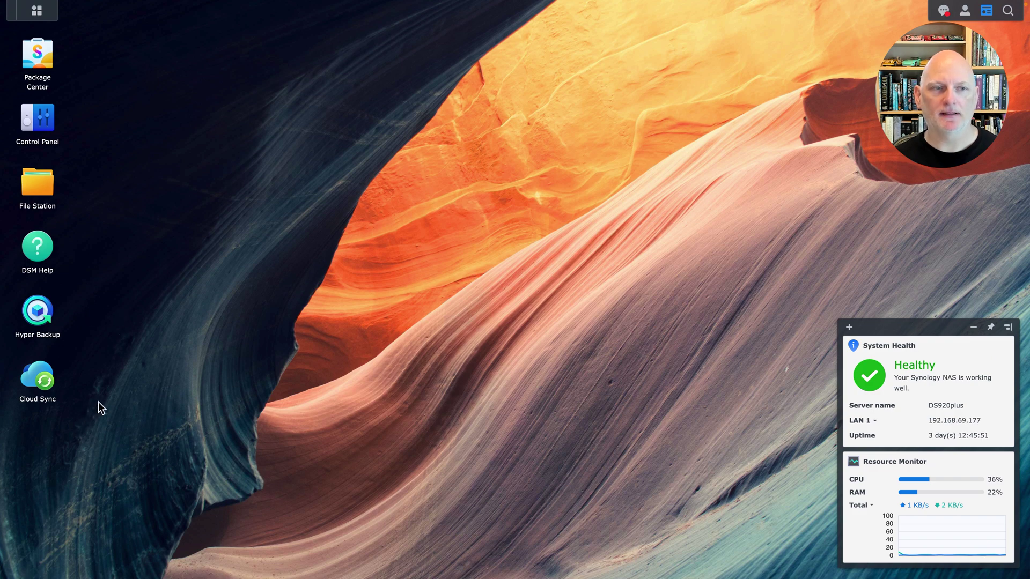
Step: Launch Cloud Sync and choose Backblaze B2 as the cloud provider
double_click(39, 386)
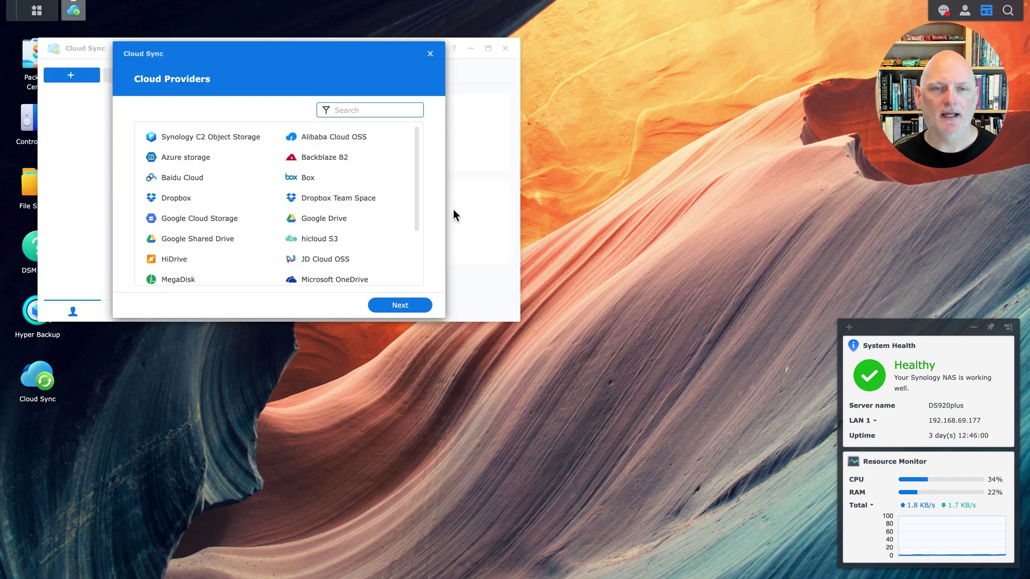
click(337, 159)
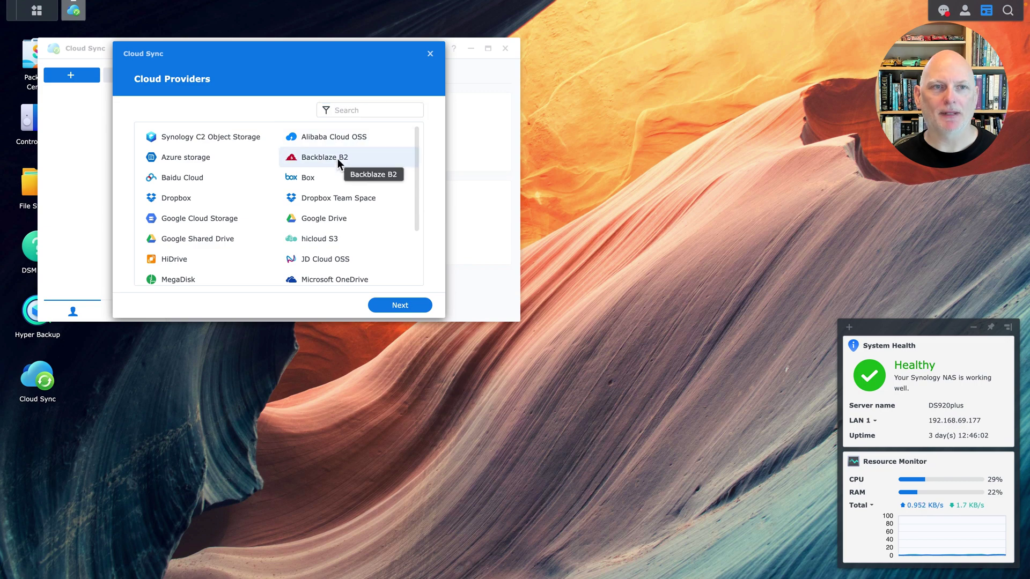
click(399, 310)
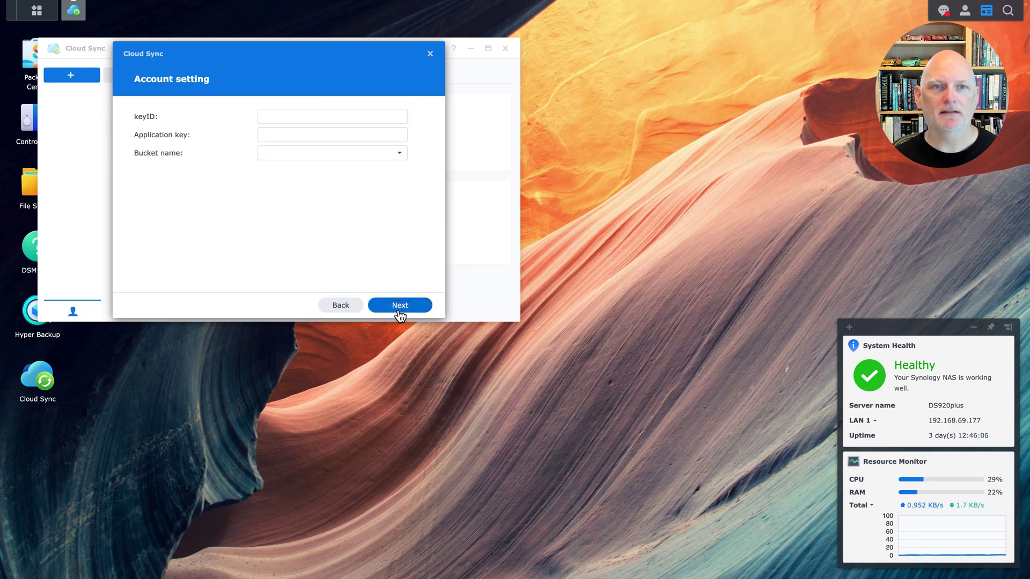
Step: Paste the key ID and application key, then select bucket demo-synology-123
click(281, 115)
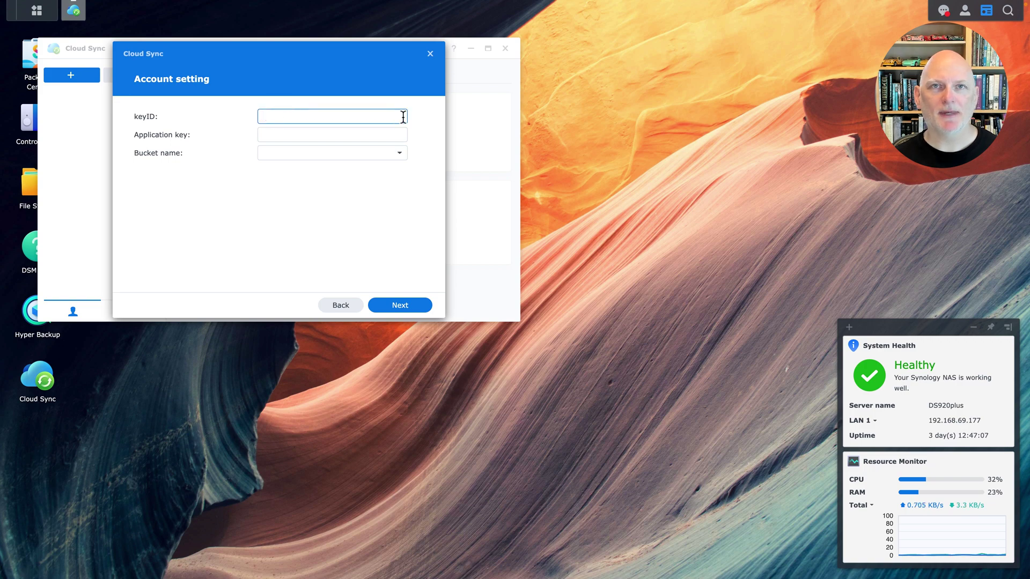
key(ctrl+v)
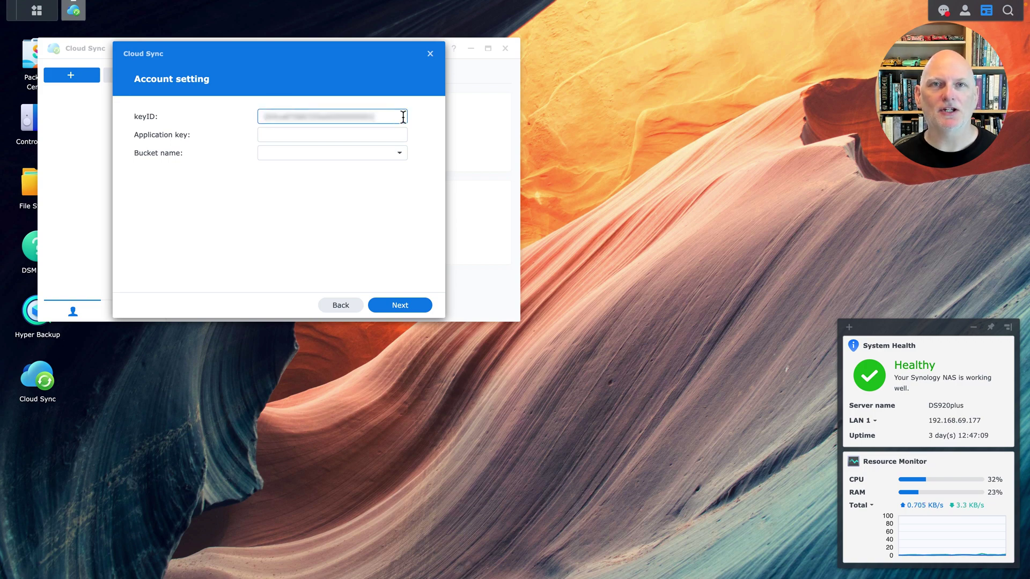
click(386, 136)
key(ctrl+v)
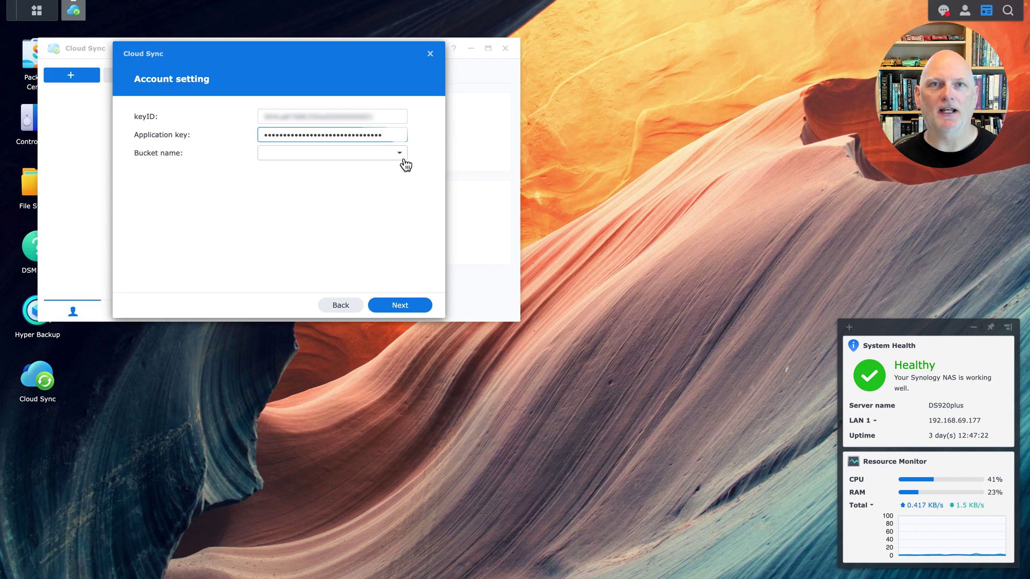
click(399, 154)
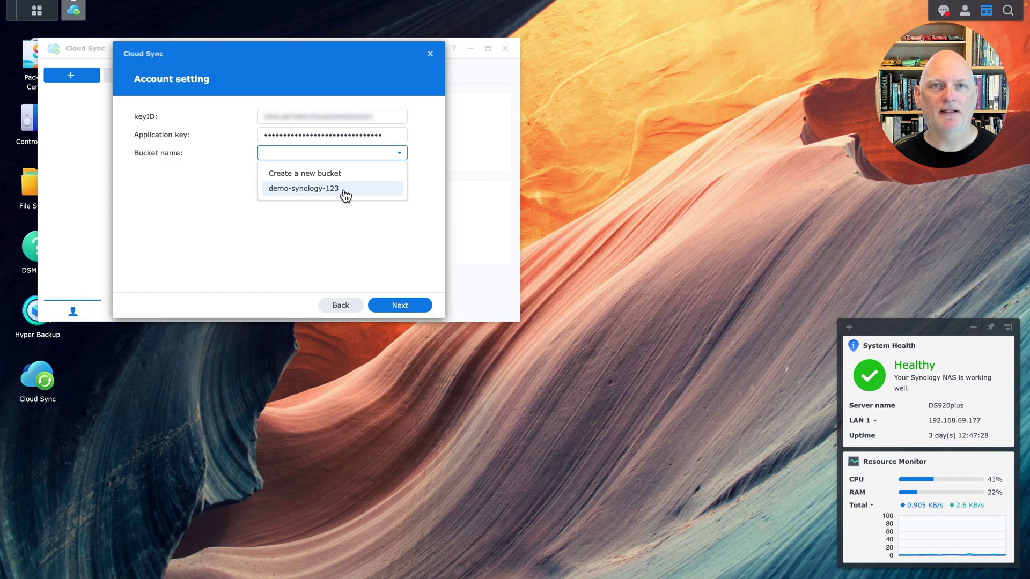
click(345, 196)
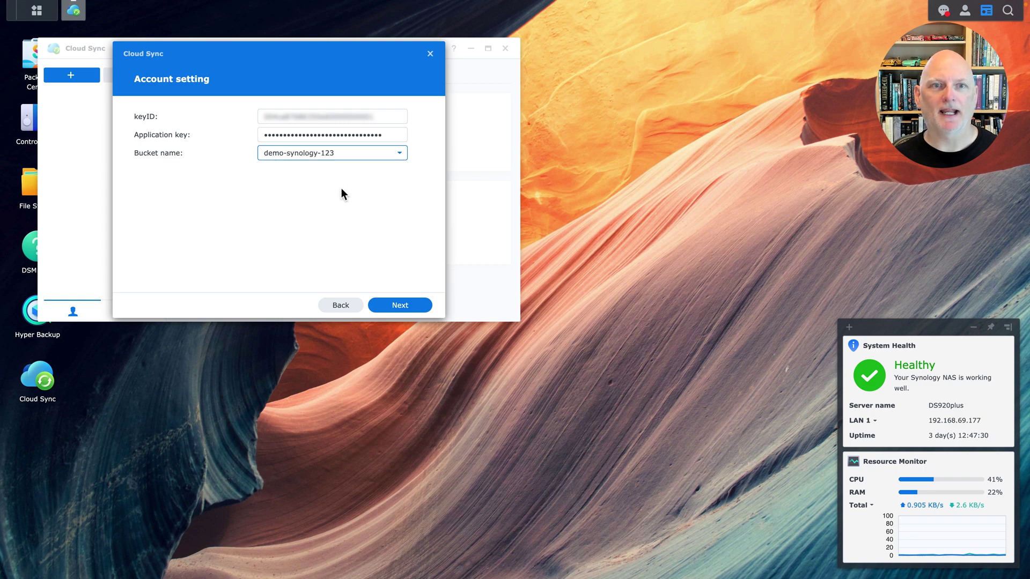
Step: Sync local folder /demo to the bucket root, uploading local changes only, with scheduling left off
click(413, 308)
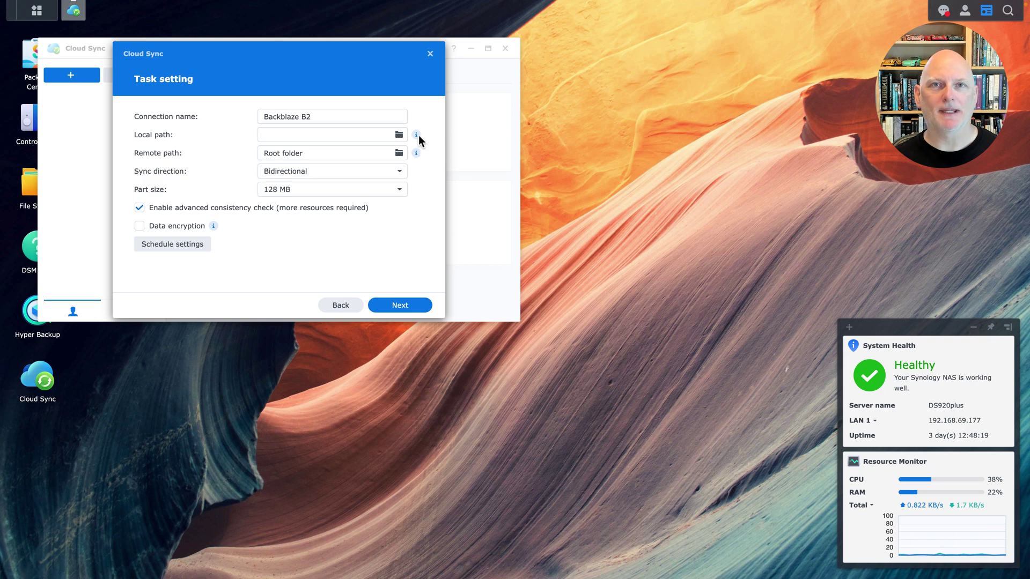
click(402, 135)
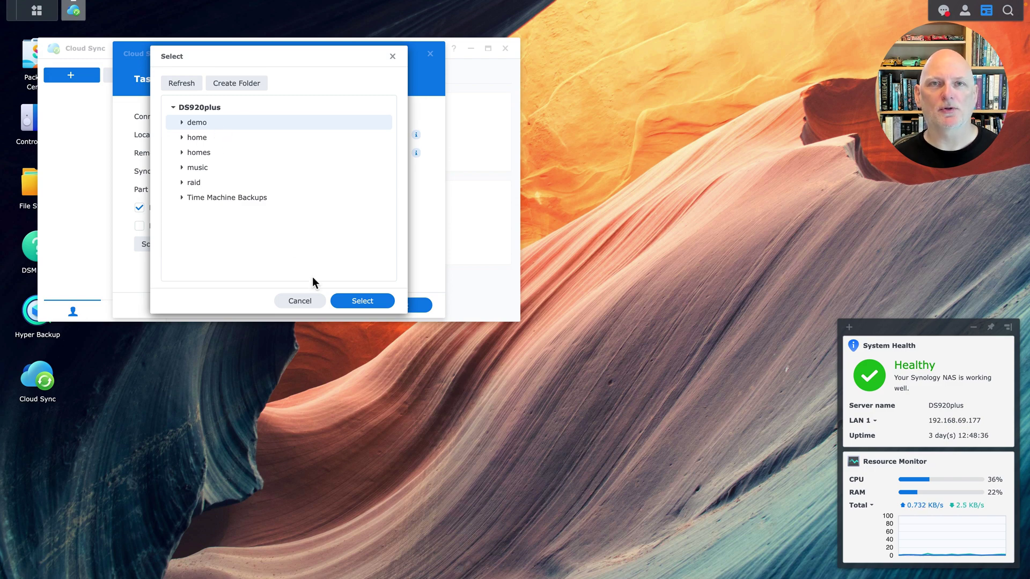
click(358, 306)
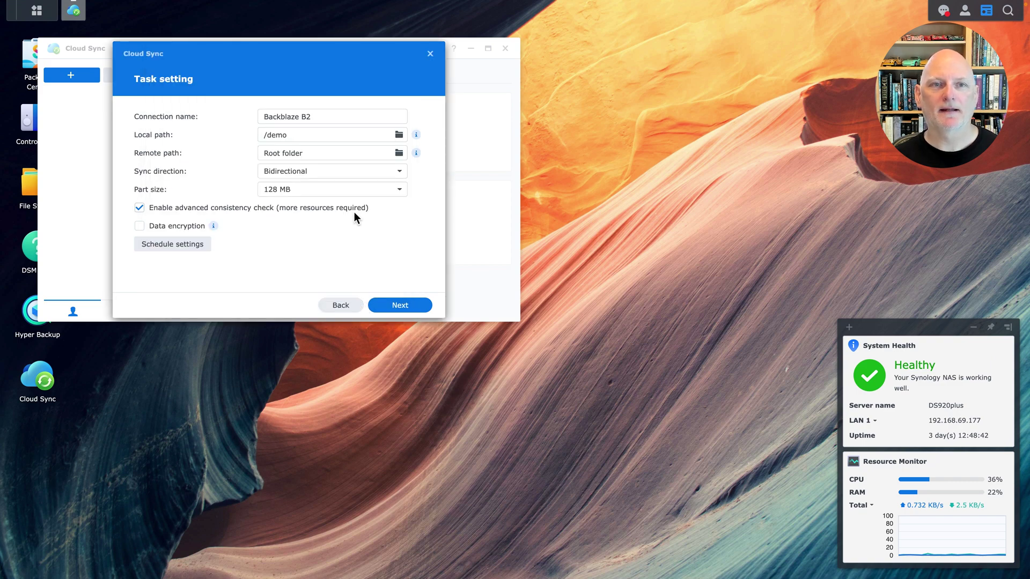
click(393, 178)
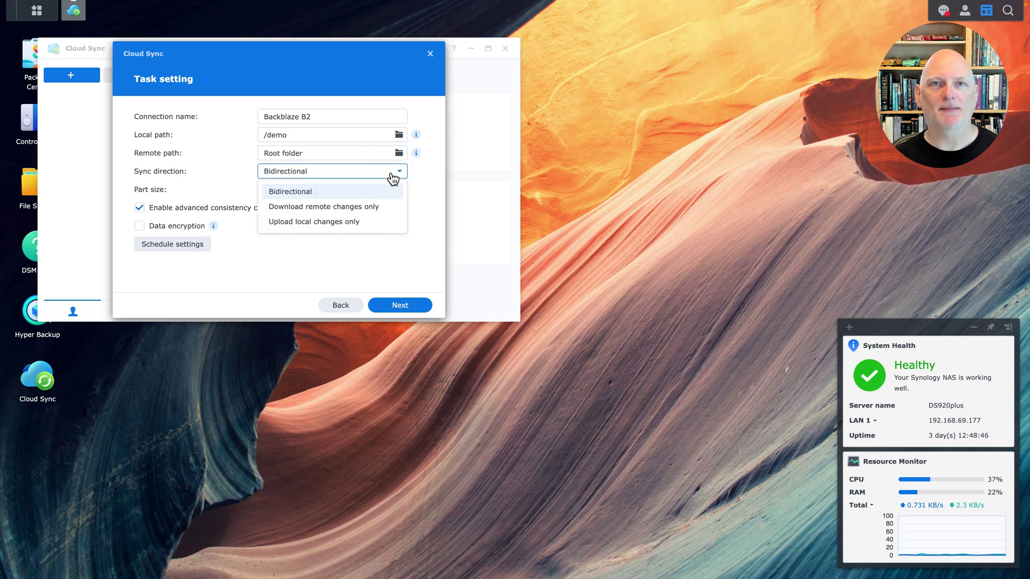
click(364, 222)
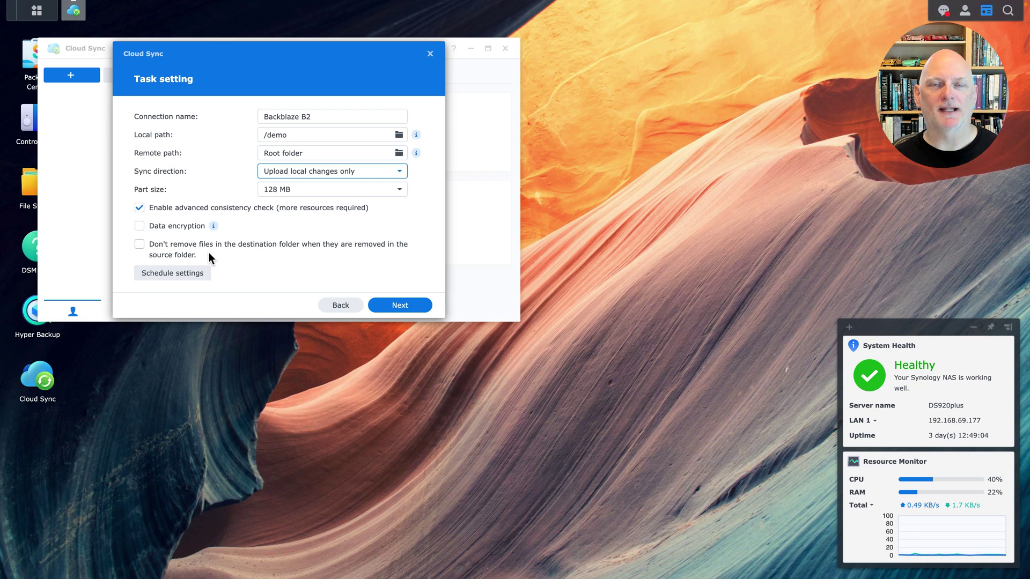
click(198, 275)
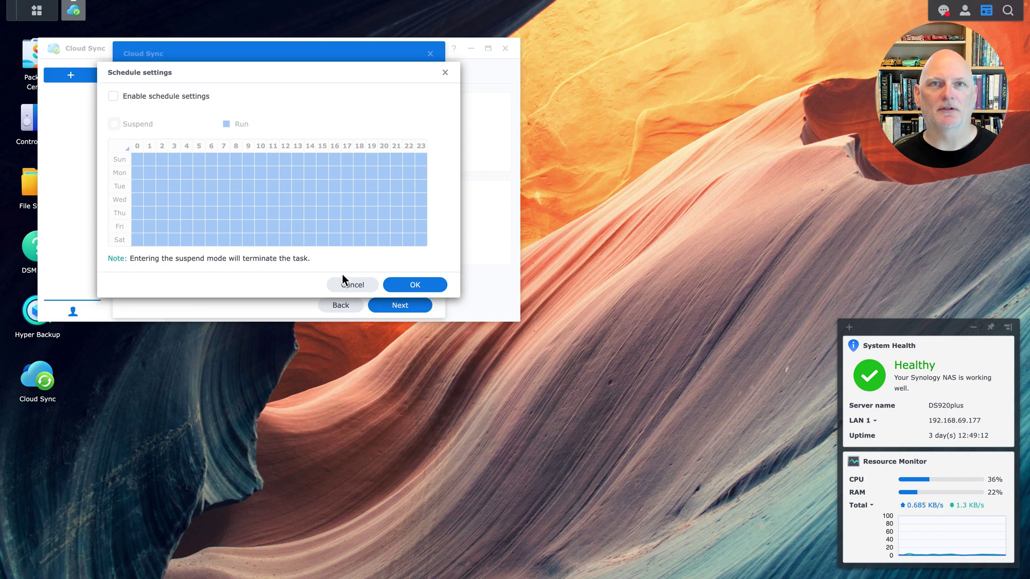
click(434, 291)
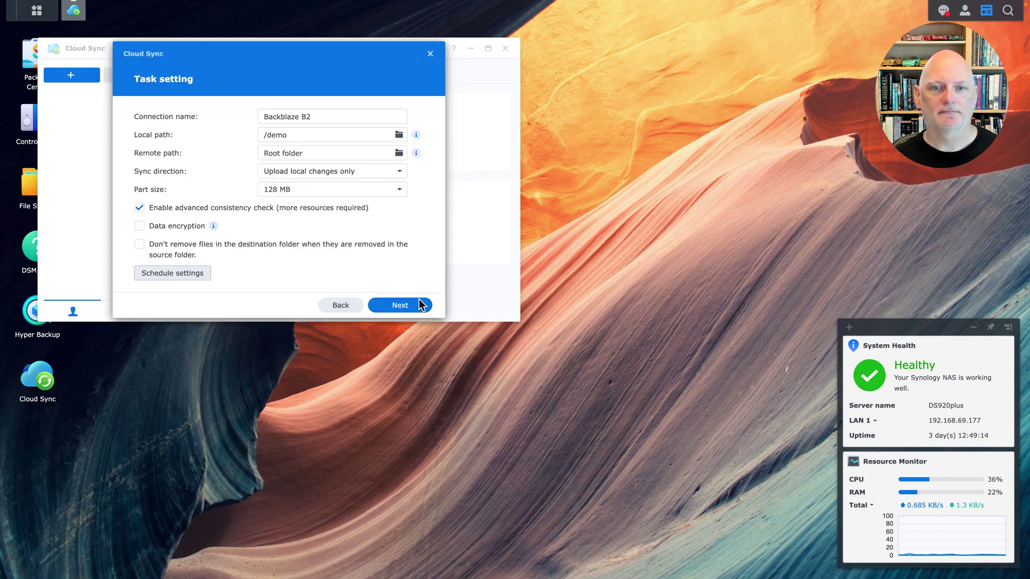
Step: Confirm the task summary with Done and dismiss the success message
click(409, 311)
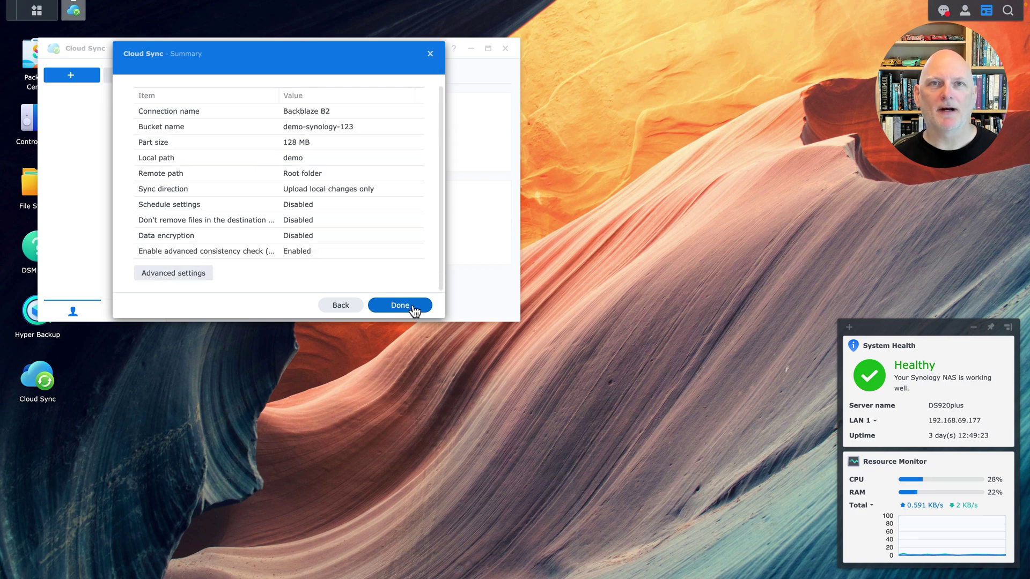
click(411, 306)
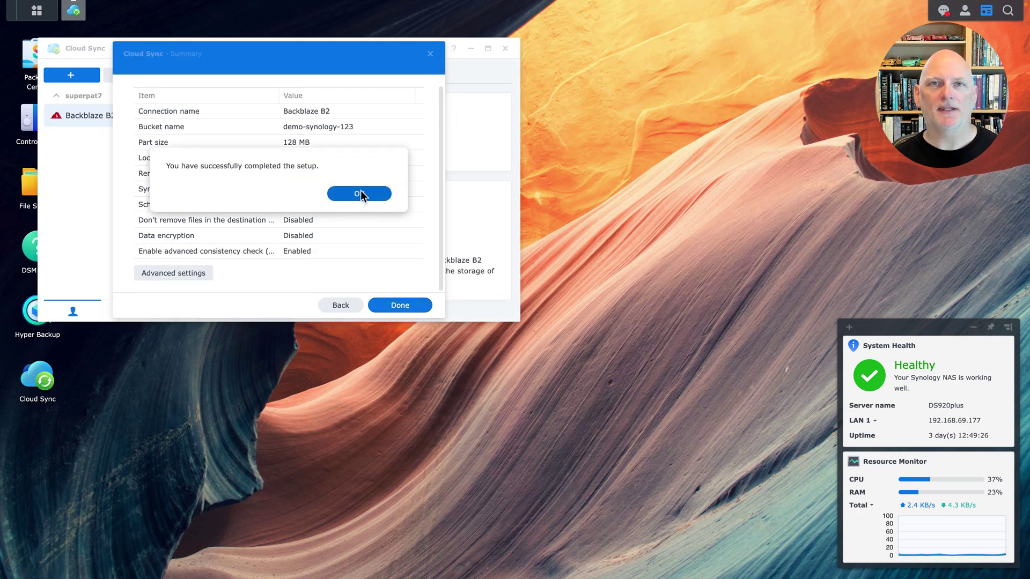
click(360, 194)
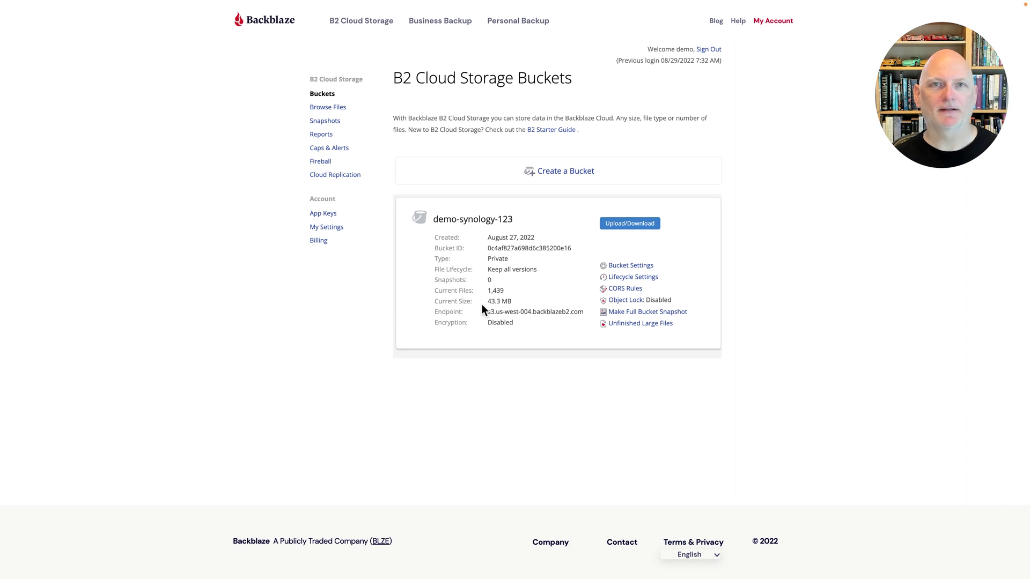
Step: Browse demo-synology-123's files into b2-iconik-plugin, then into its app folder
click(632, 226)
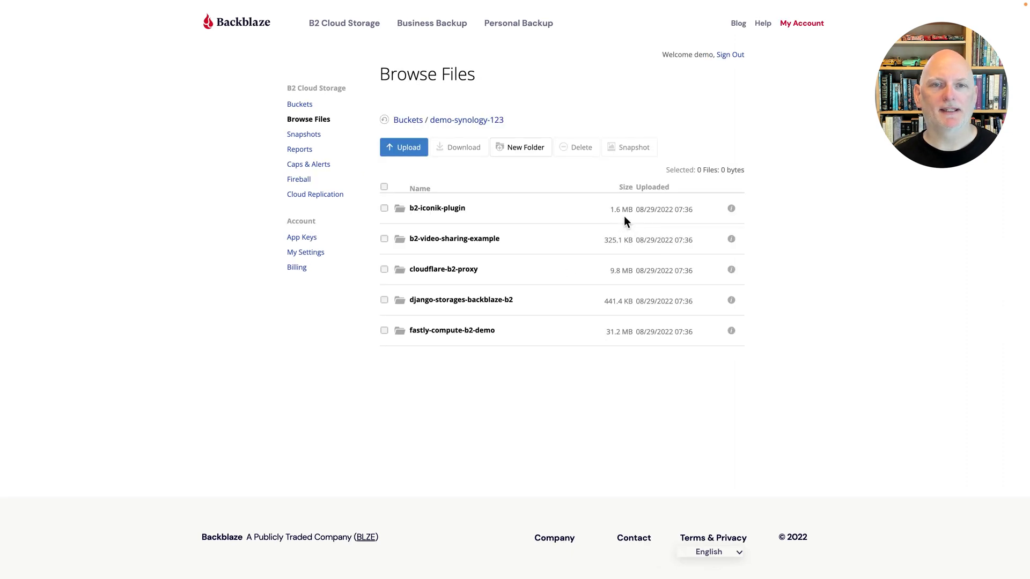
click(460, 210)
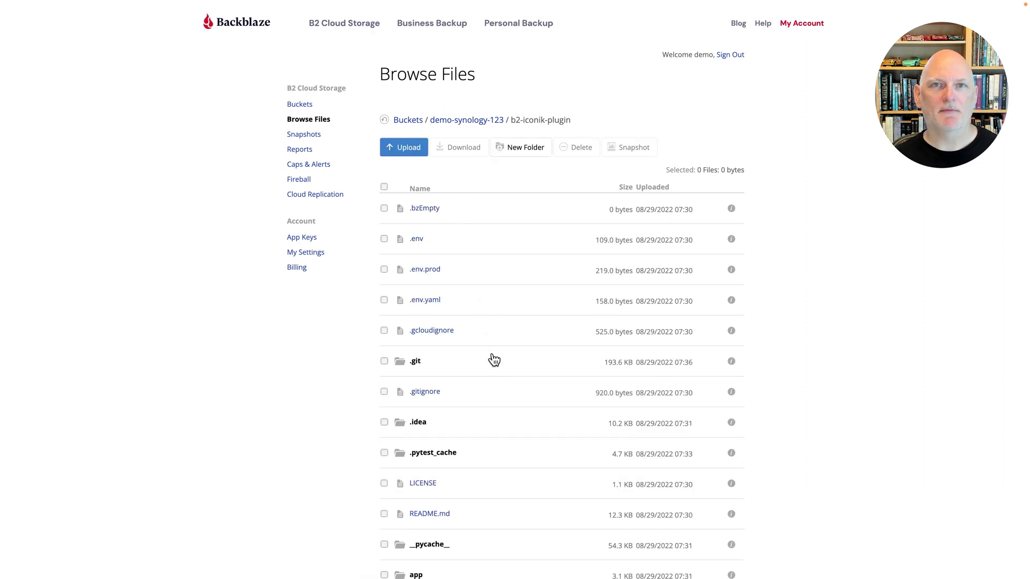
scroll(488, 375, down, 3)
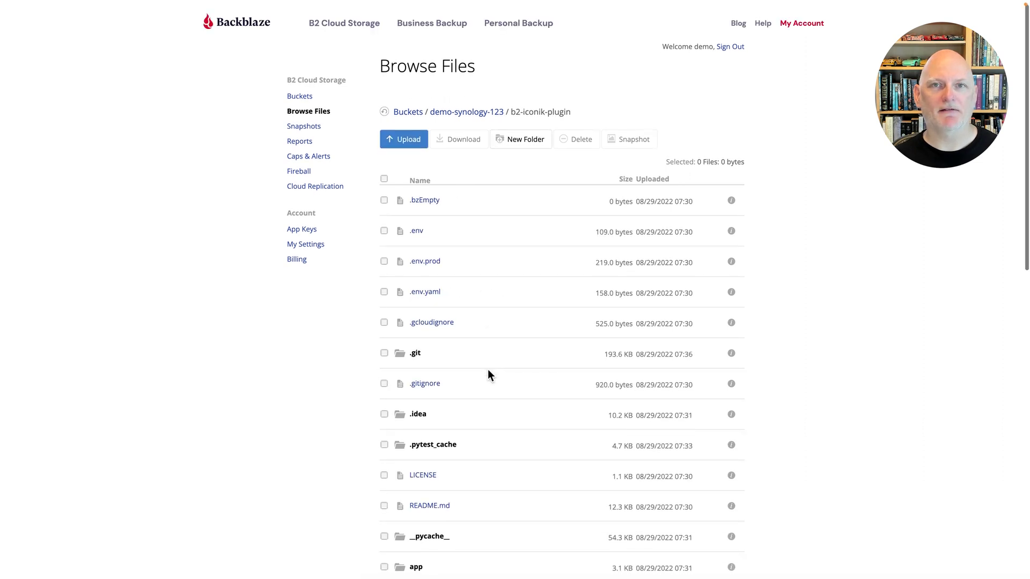
scroll(543, 400, down, 8)
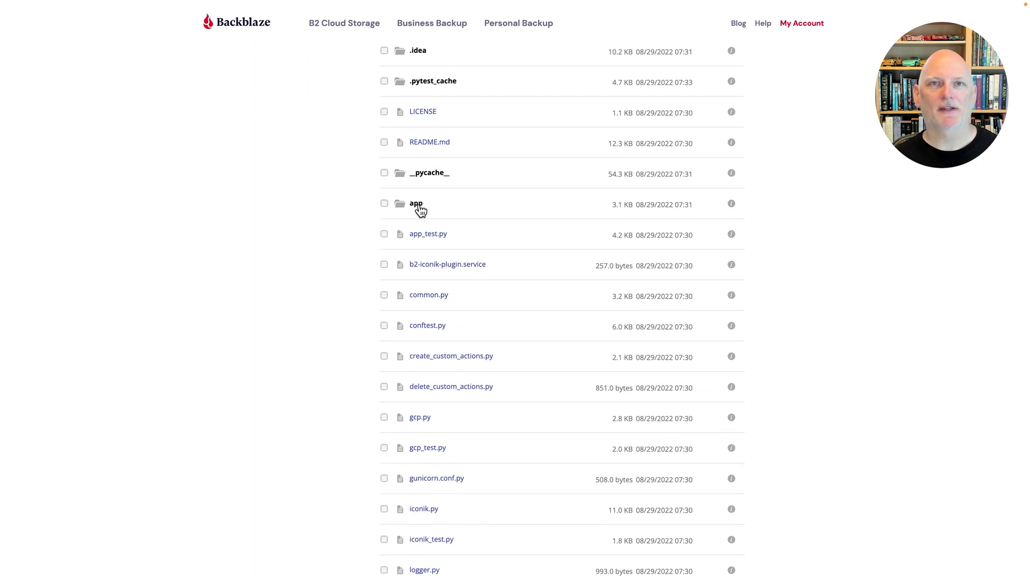
click(417, 204)
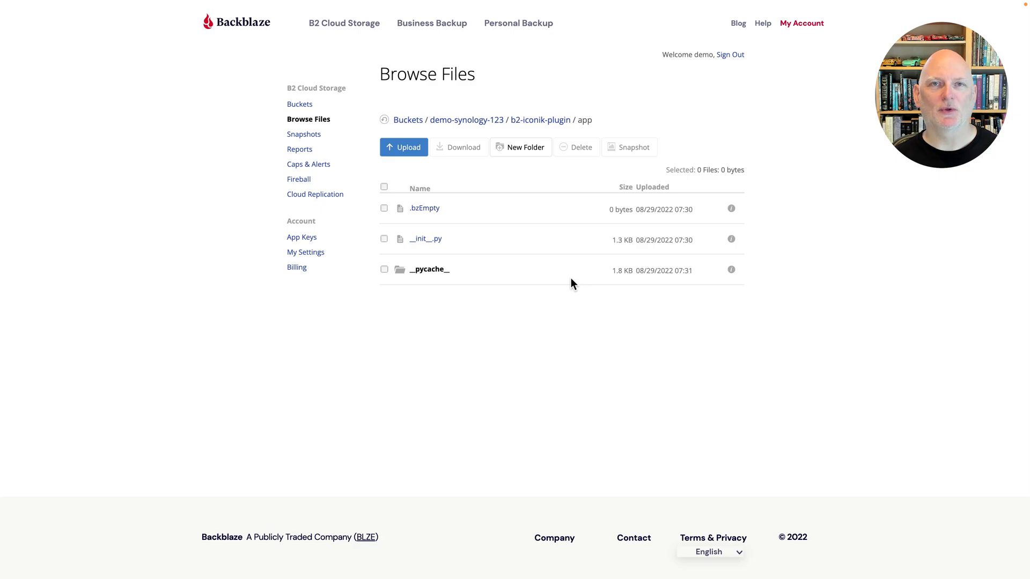